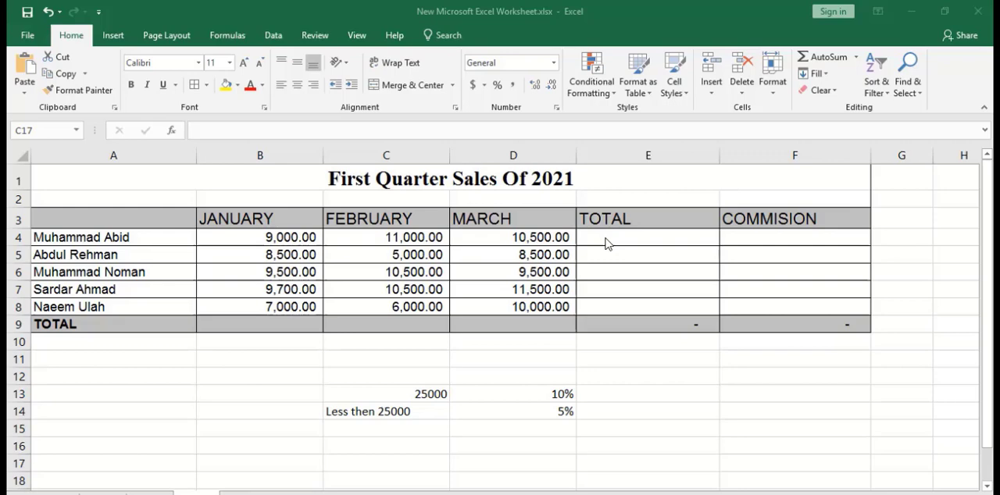
Total the first salesperson's January to March sales in E4 with AutoSum and fill the formula down to E8.
click(269, 239)
drag(293, 235, 618, 243)
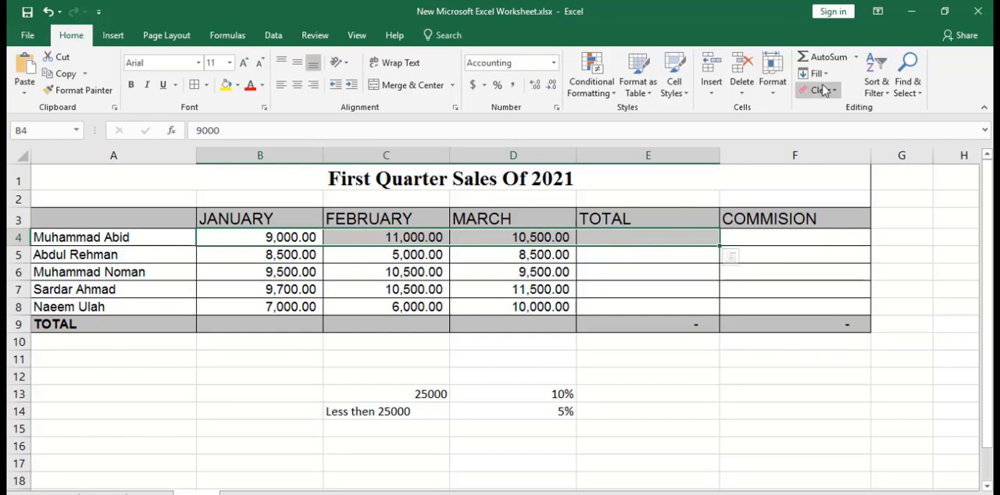
click(824, 58)
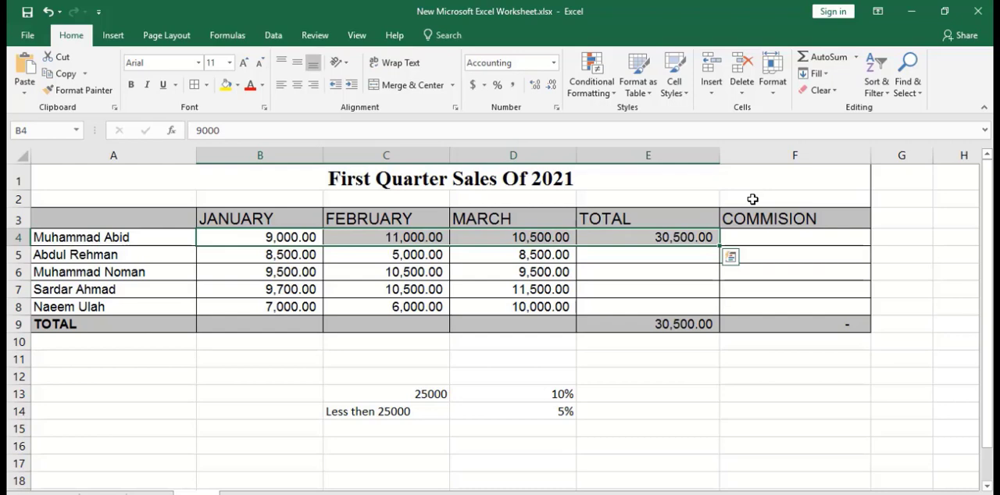
click(681, 250)
click(712, 243)
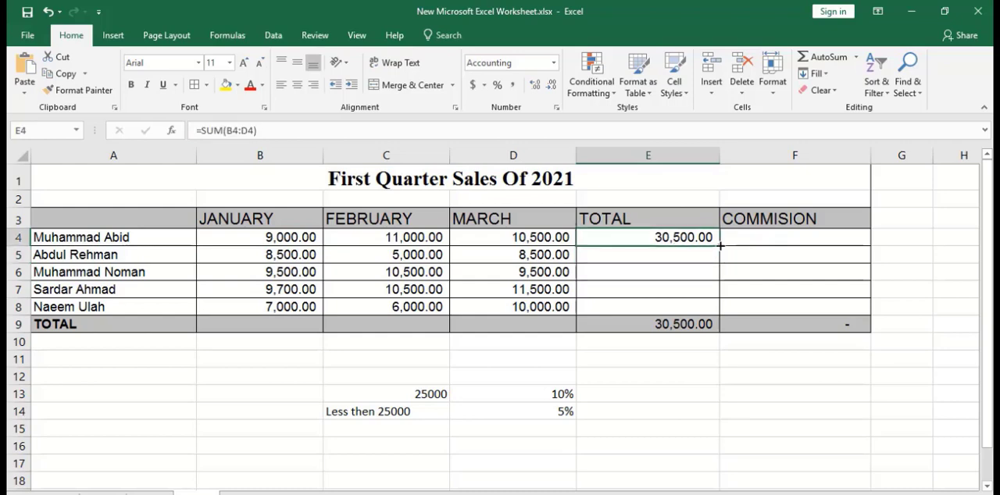
drag(720, 245, 718, 310)
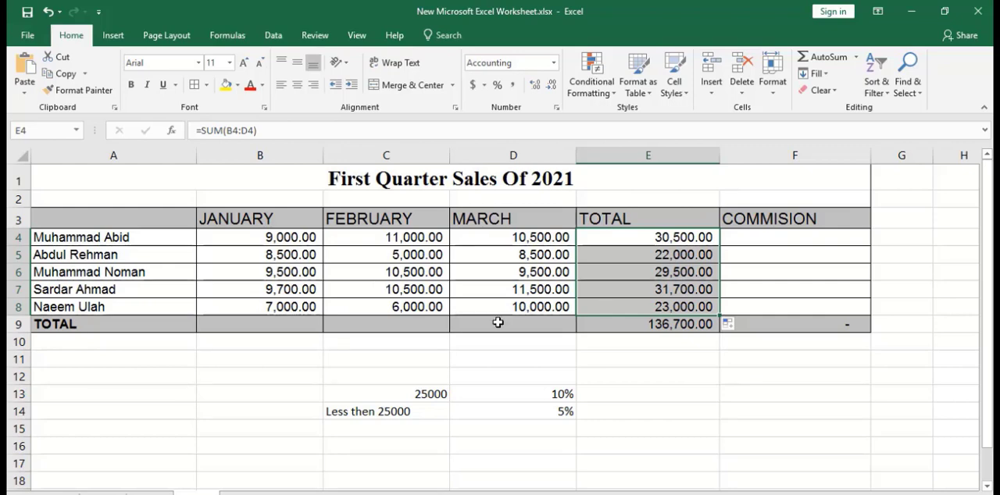
Sum the January sales into B9 with AutoSum and fill the formula across to D9 for February and March.
click(282, 324)
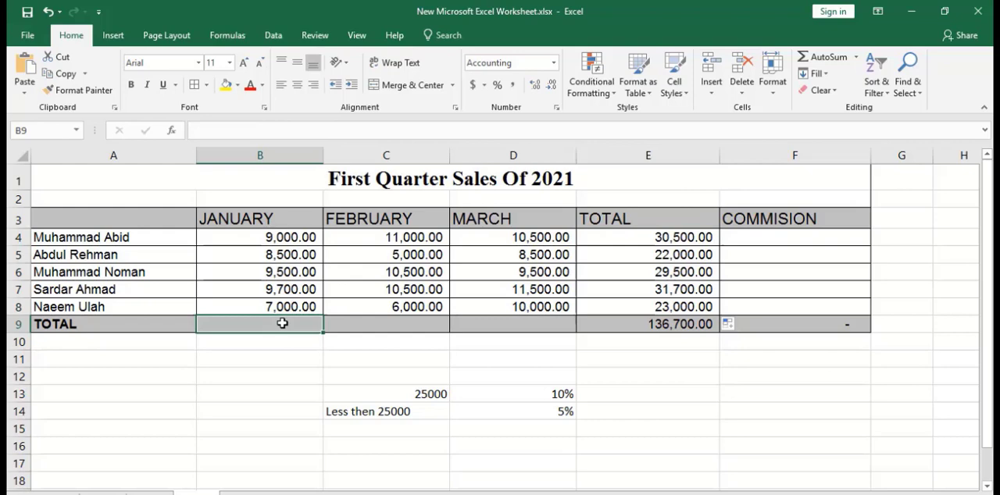
drag(291, 238, 243, 326)
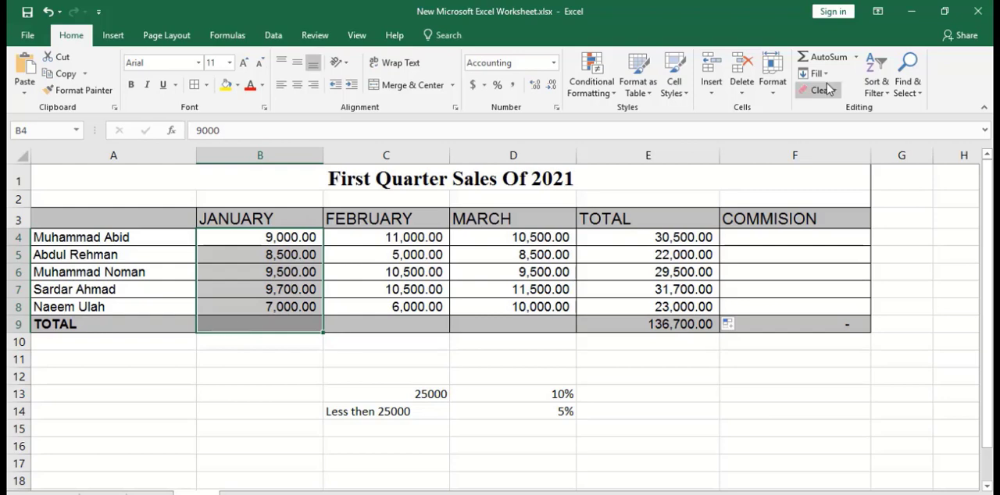
click(829, 58)
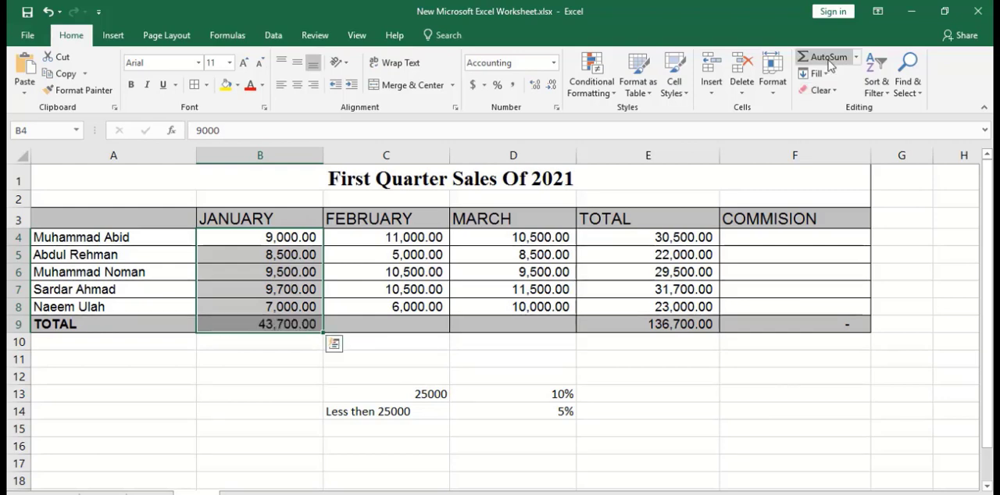
click(311, 325)
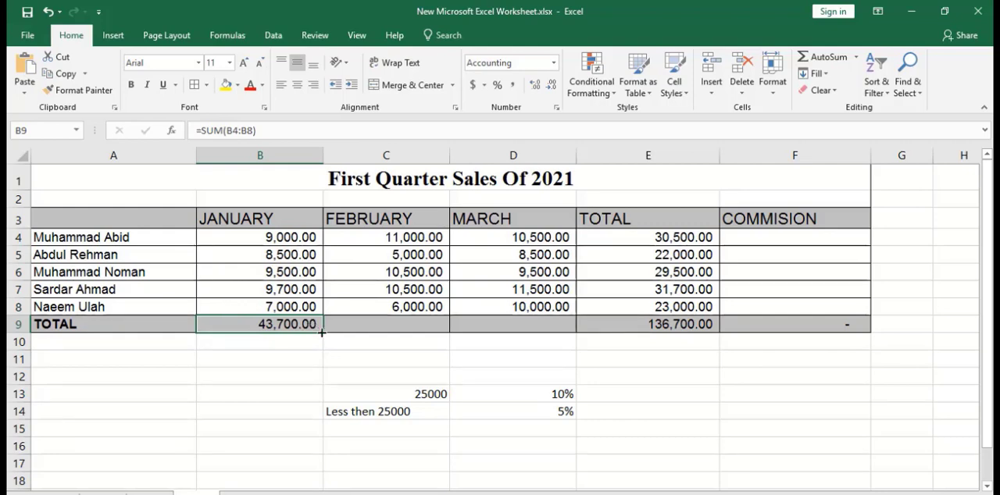
drag(345, 332, 553, 334)
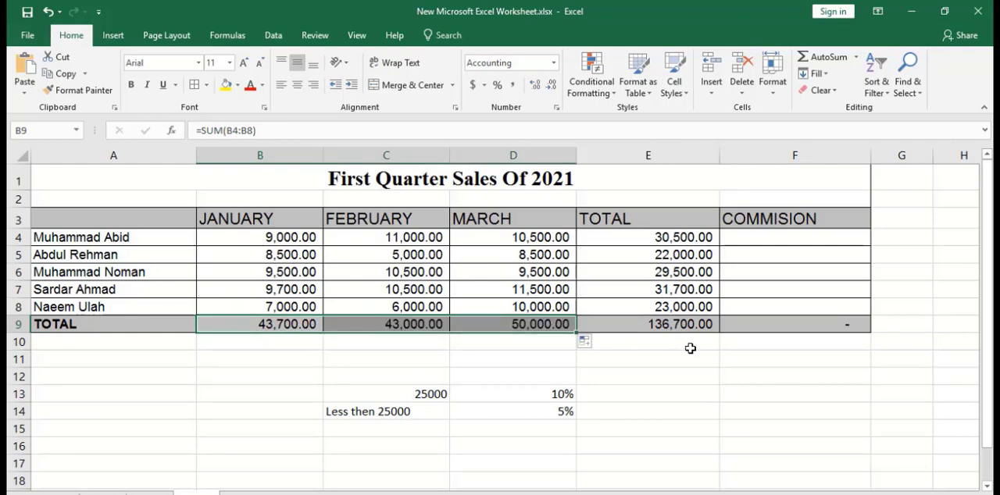
Enter the commission formula =if(e4>=25000,e4*10%,e4*5%) in F4 for the first salesperson.
click(658, 234)
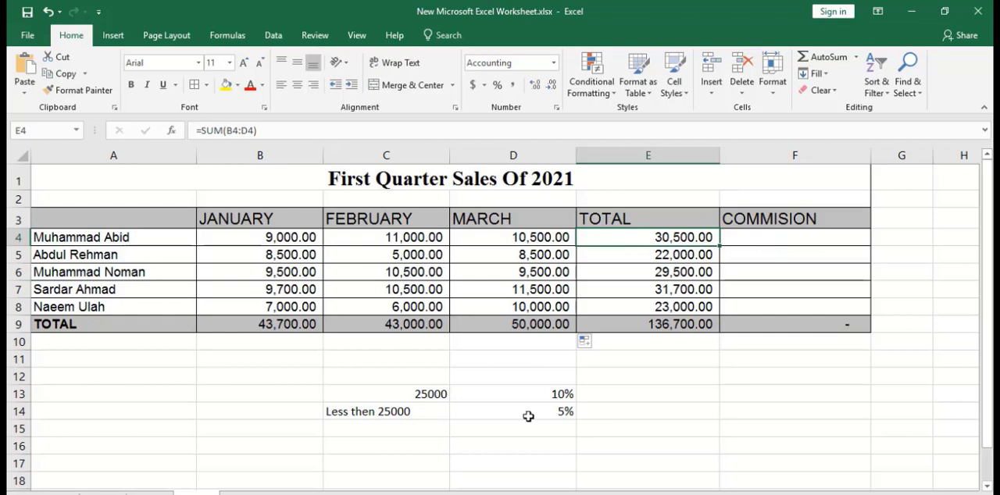
click(750, 241)
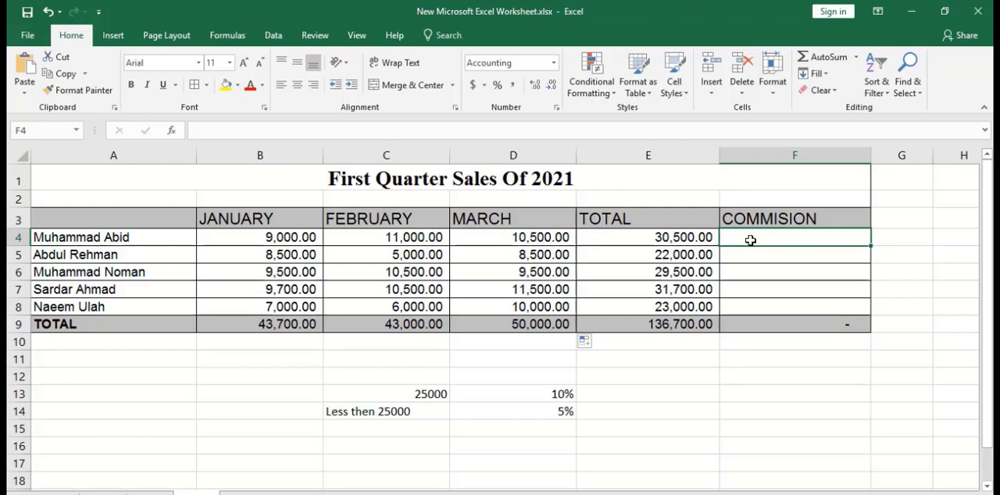
text(=i)
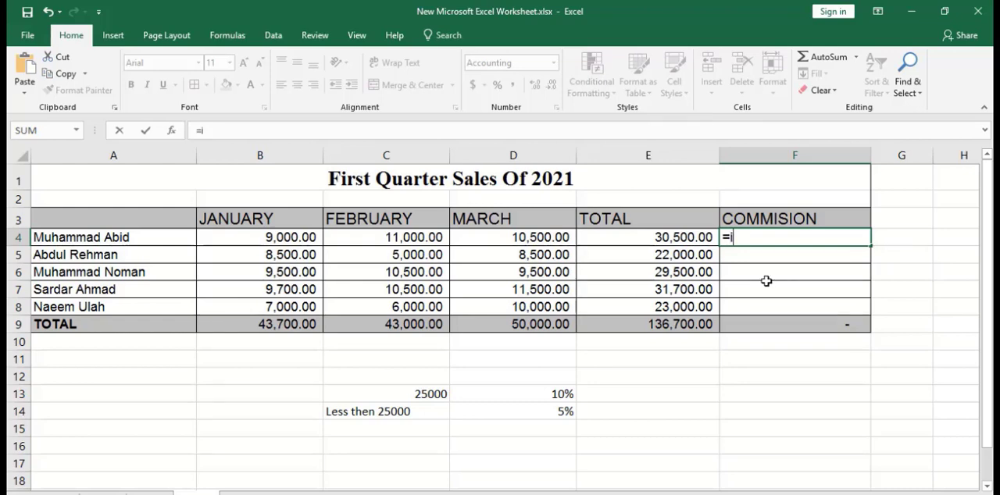
text(f)
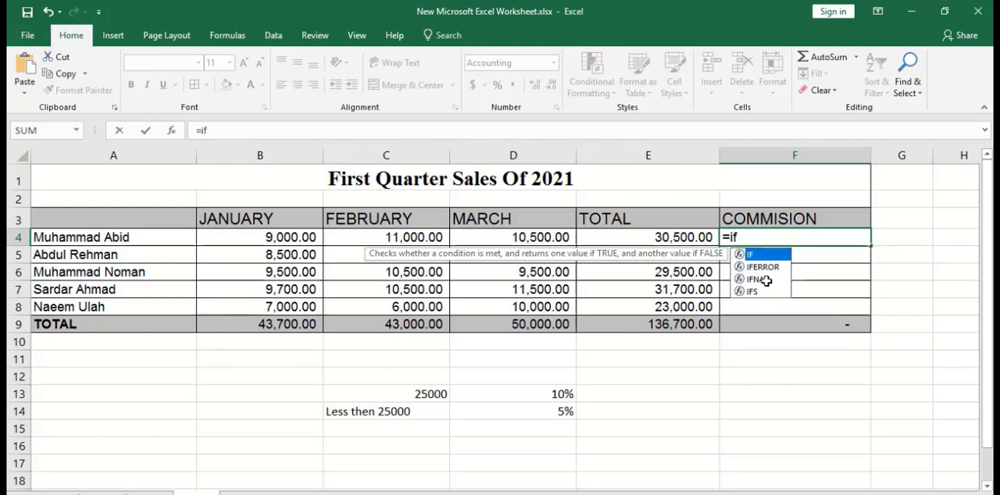
text(()
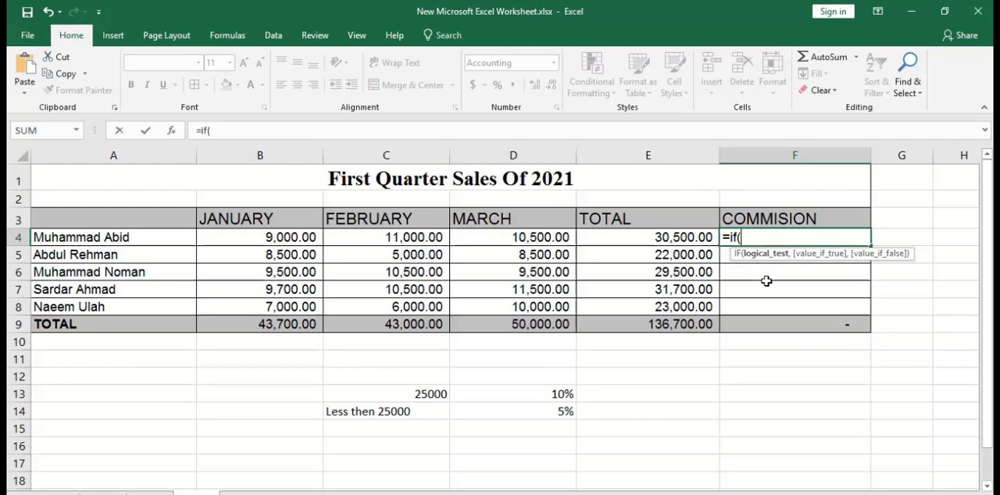
text(e4)
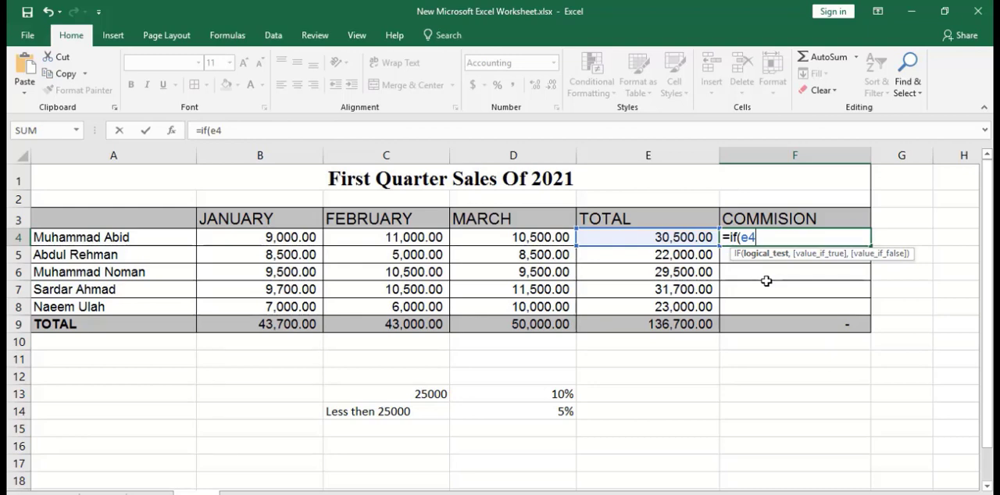
text(>=)
text(25)
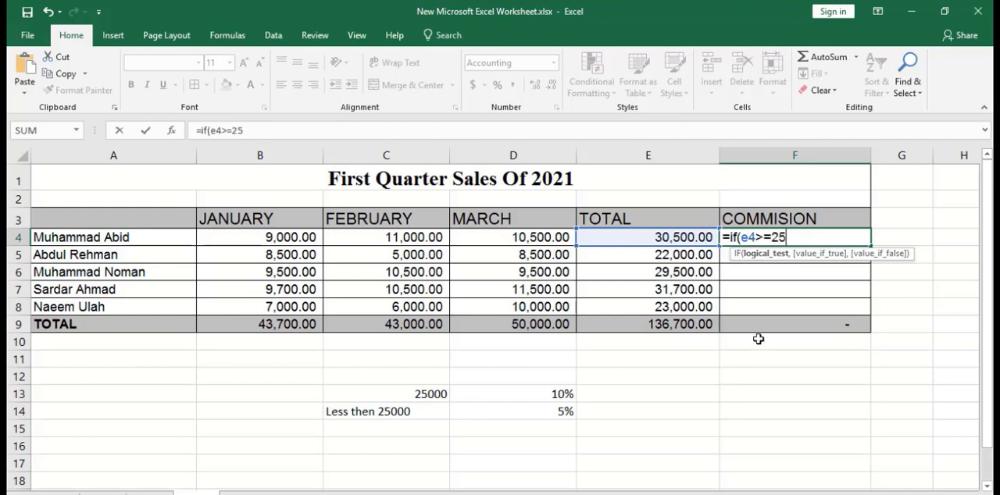
text(000,)
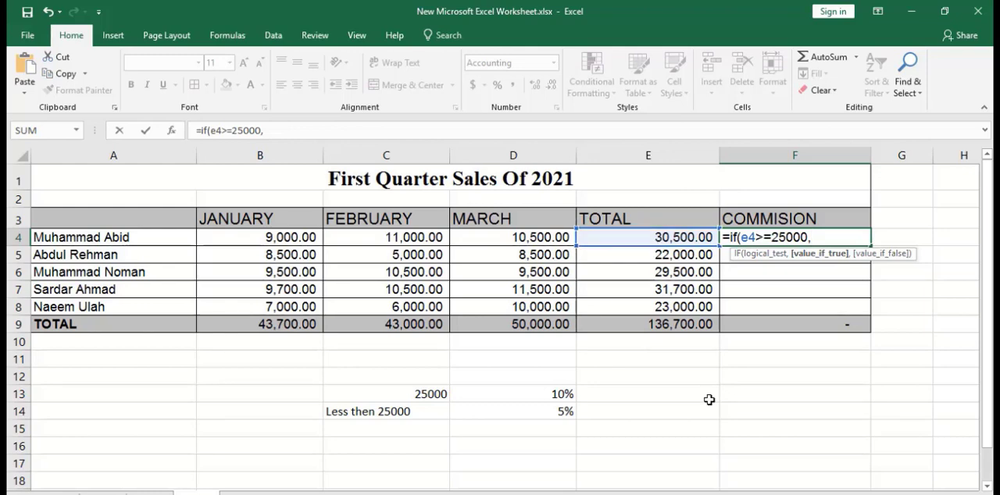
text(e)
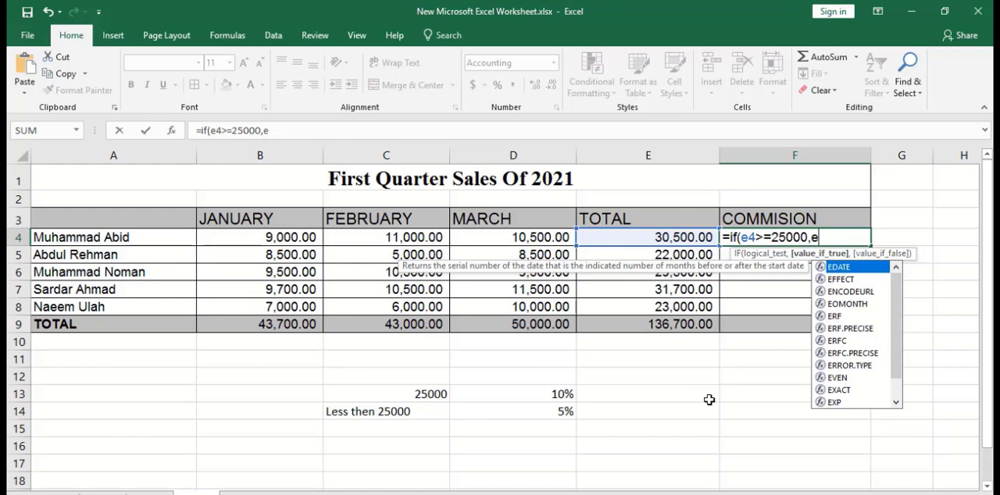
text(4)
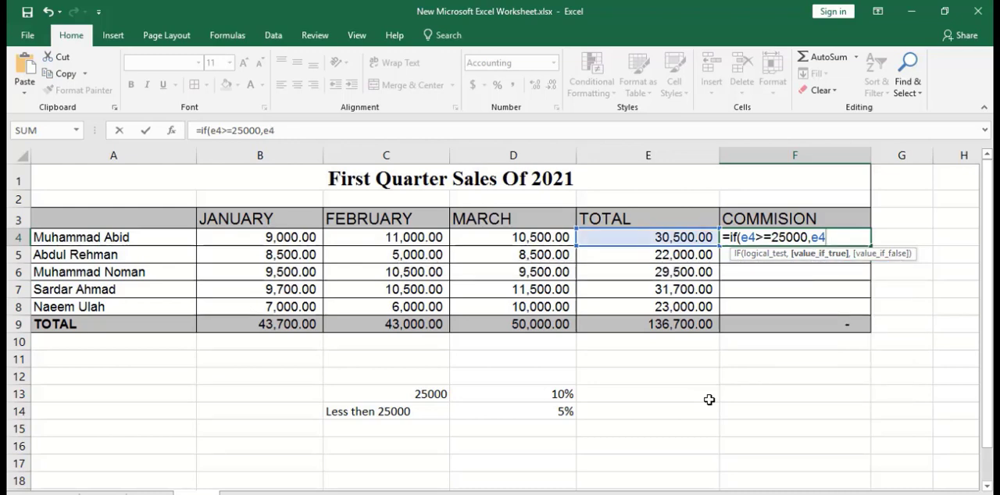
text(*)
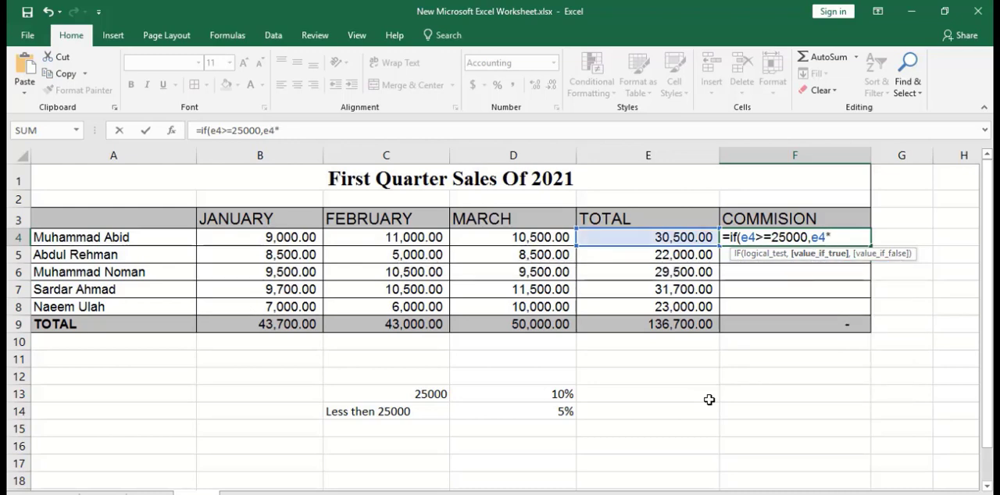
text(10%)
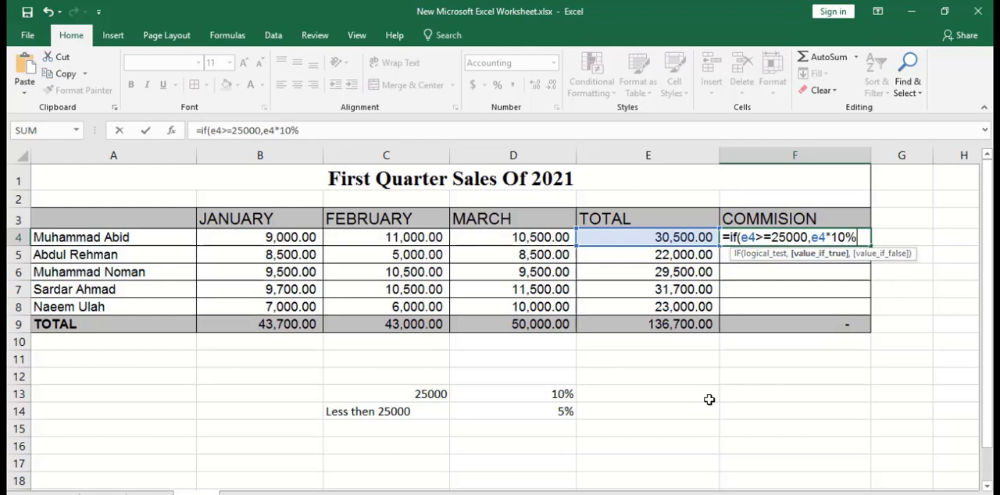
text(,)
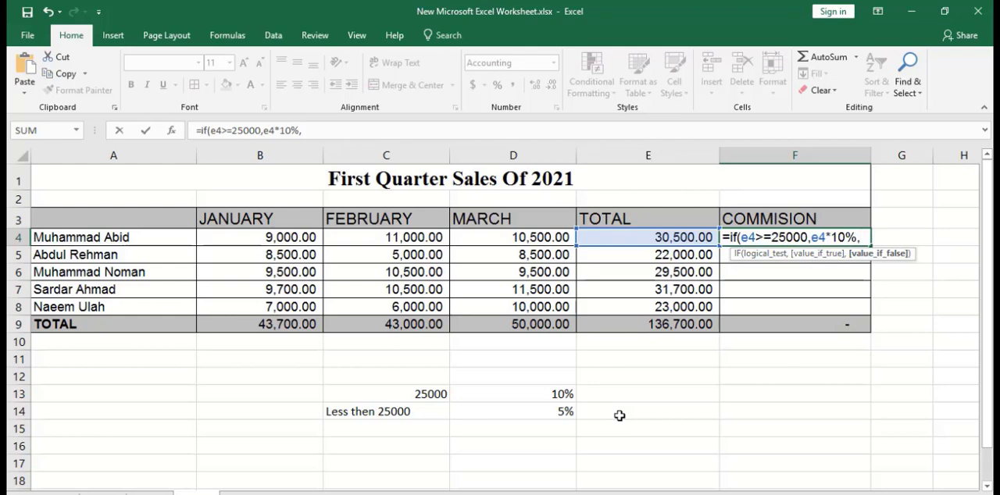
text(e4)
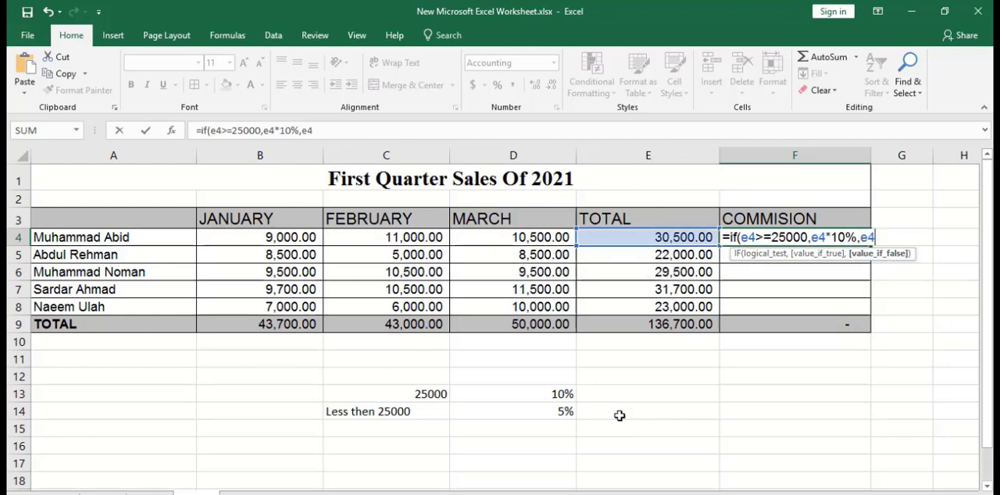
text(*)
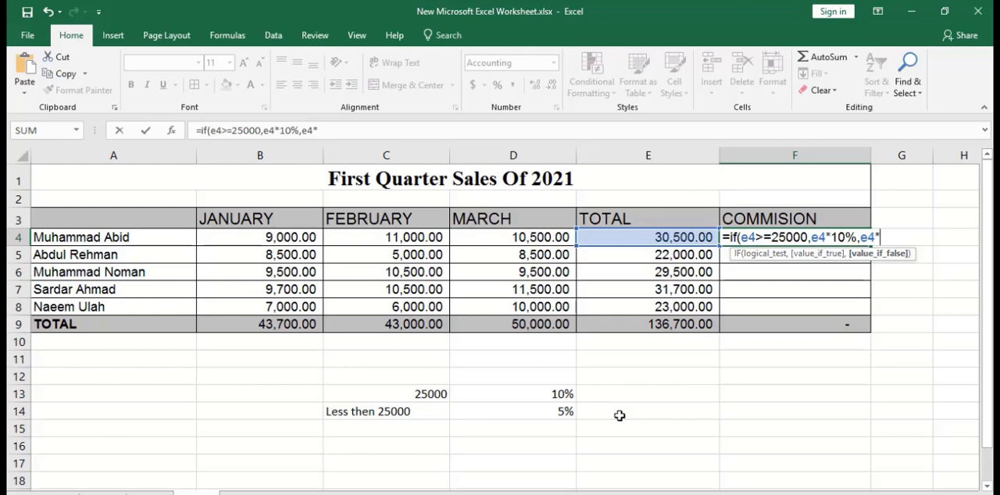
text(5%))
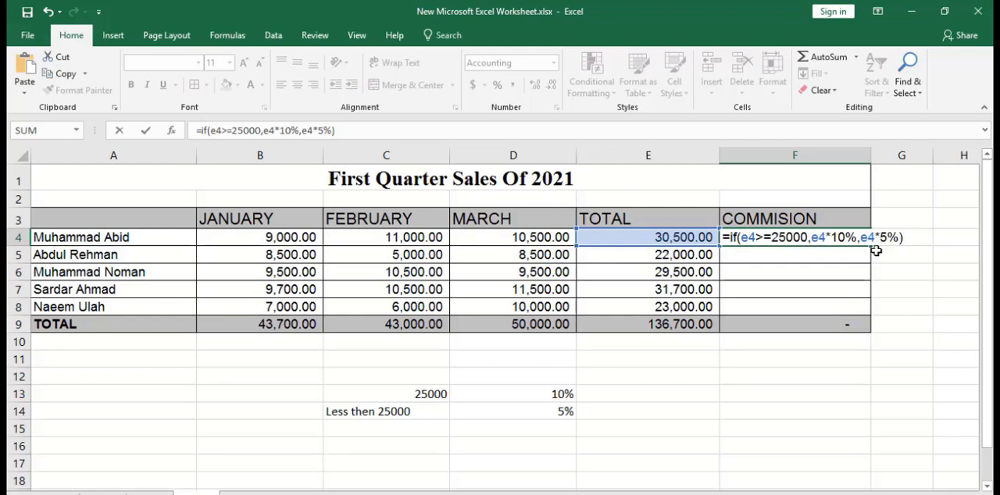
key(Return)
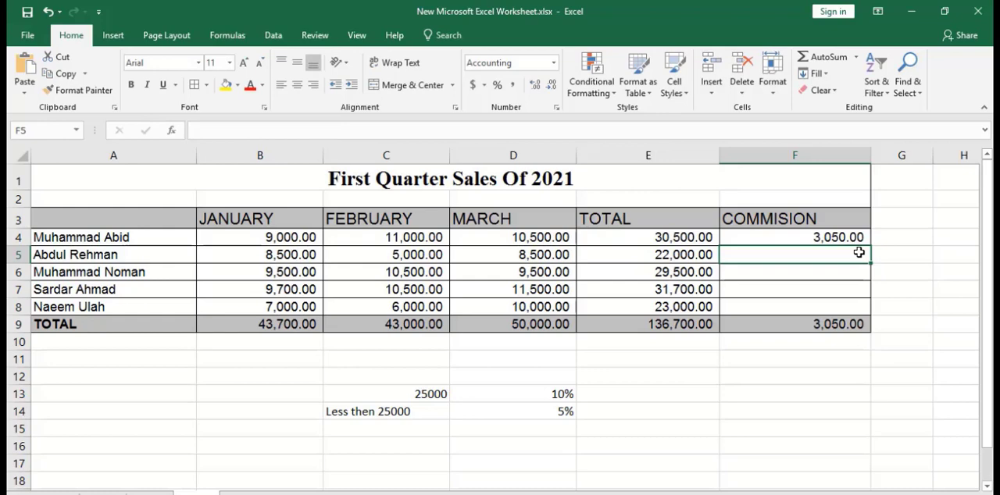
Fill the commission formula from F4 down to F8 for the remaining salespeople.
click(842, 238)
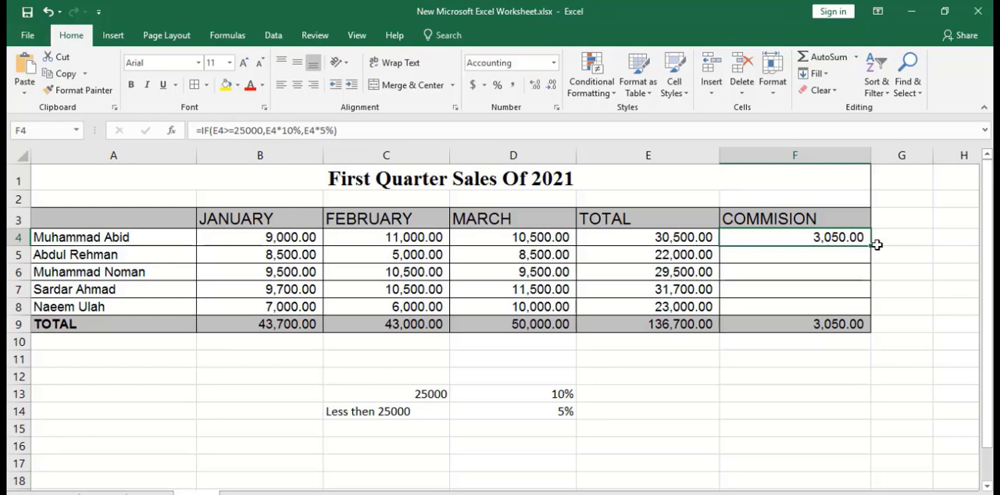
drag(870, 245, 873, 313)
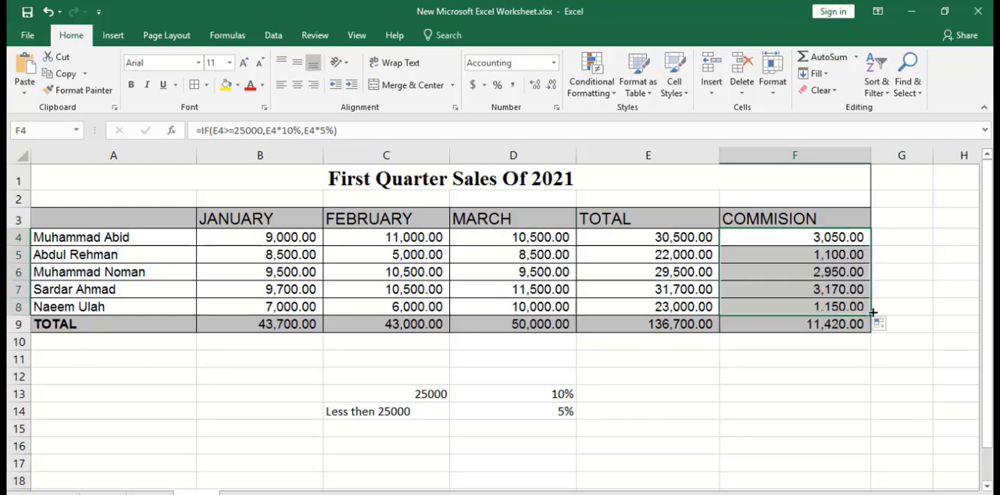
click(896, 274)
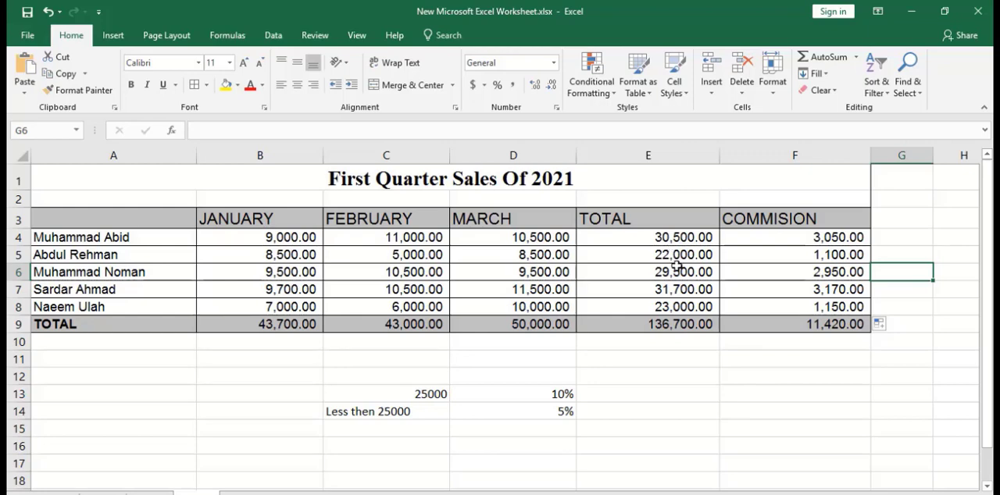
Apply Comma Style to the 25000 threshold value in C13.
click(432, 396)
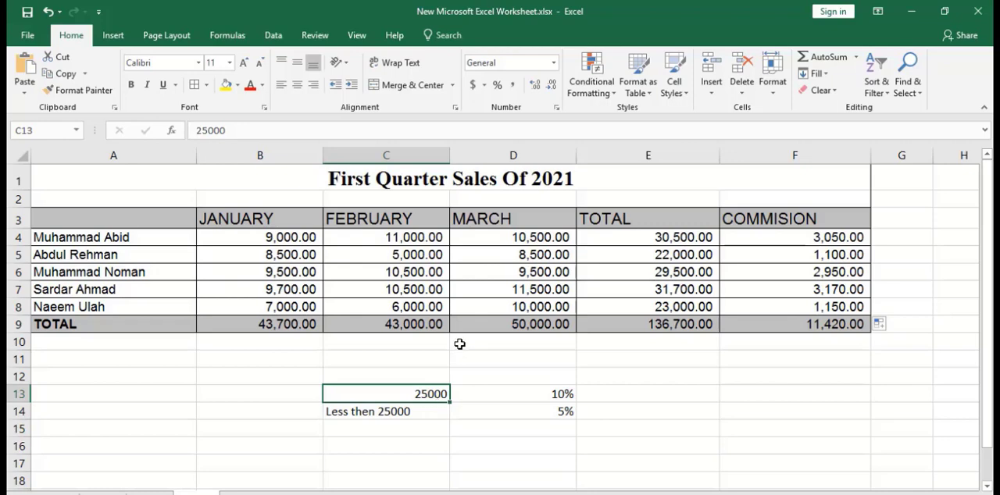
click(513, 86)
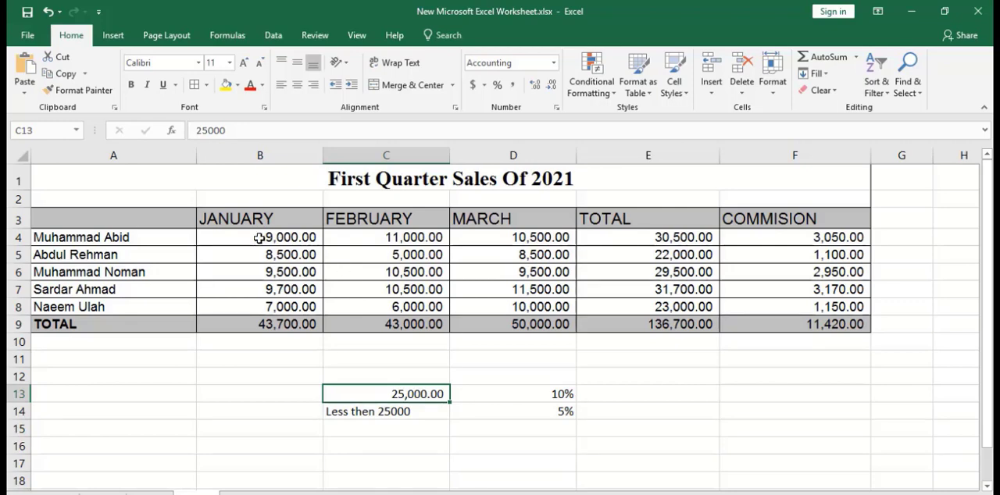
Format the sales, total and commission figures in B4:F9 as Accounting with the Rs Urdu (Pakistan) currency symbol.
drag(258, 238, 785, 320)
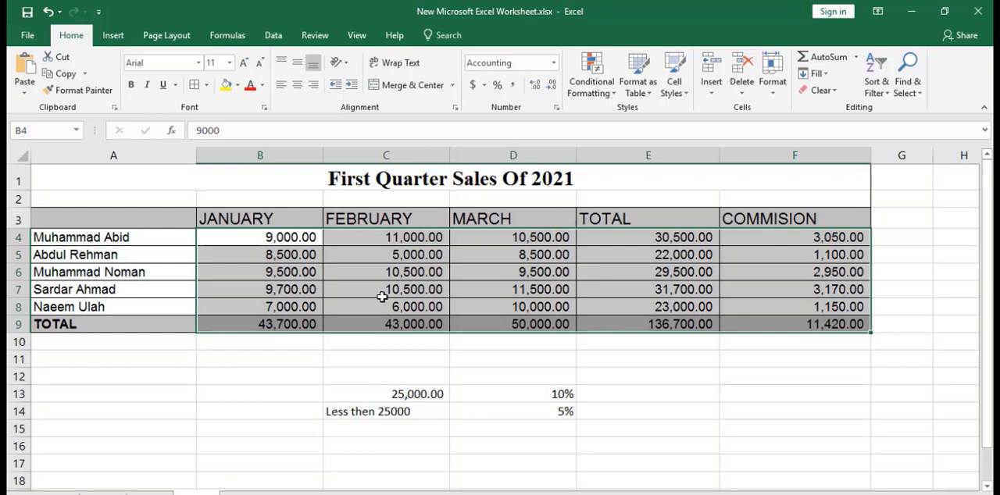
click(484, 86)
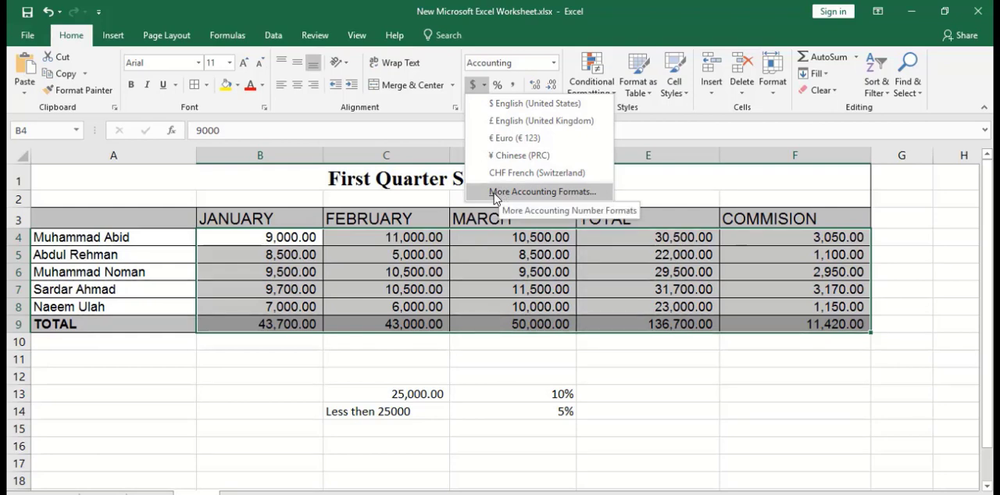
click(493, 193)
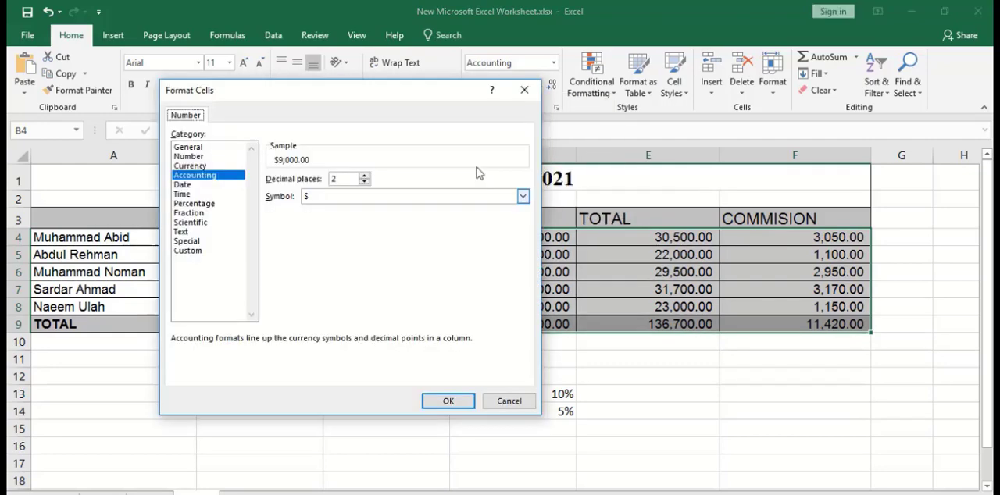
drag(444, 92, 665, 103)
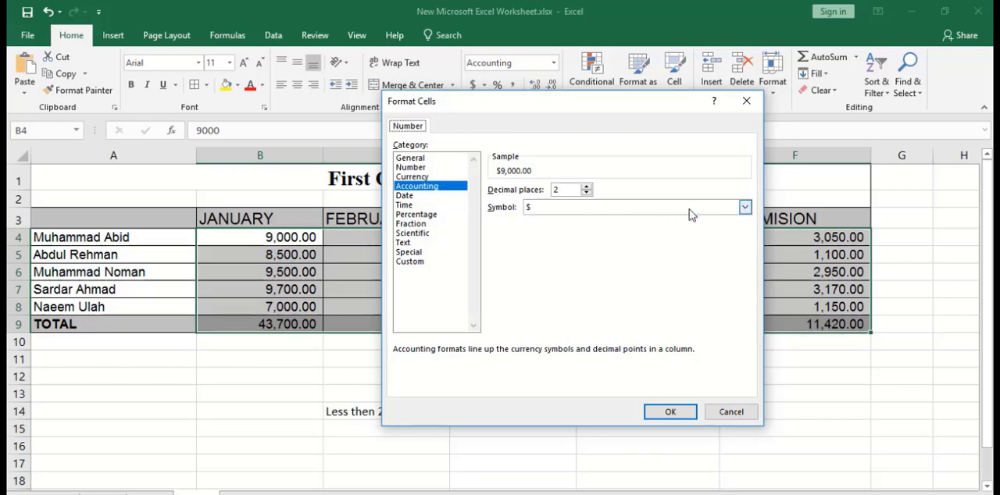
click(745, 208)
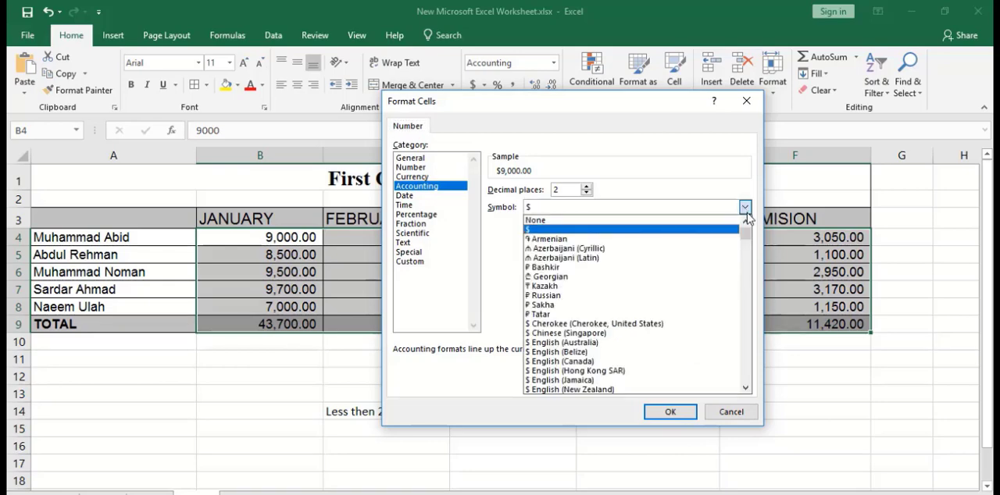
click(746, 389)
drag(746, 389, 746, 389)
drag(748, 248, 750, 298)
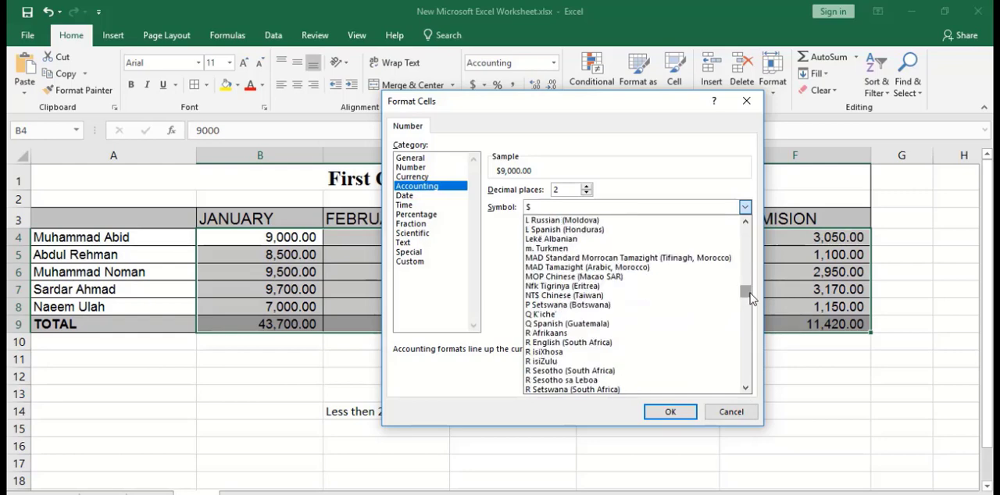
click(746, 388)
click(747, 388)
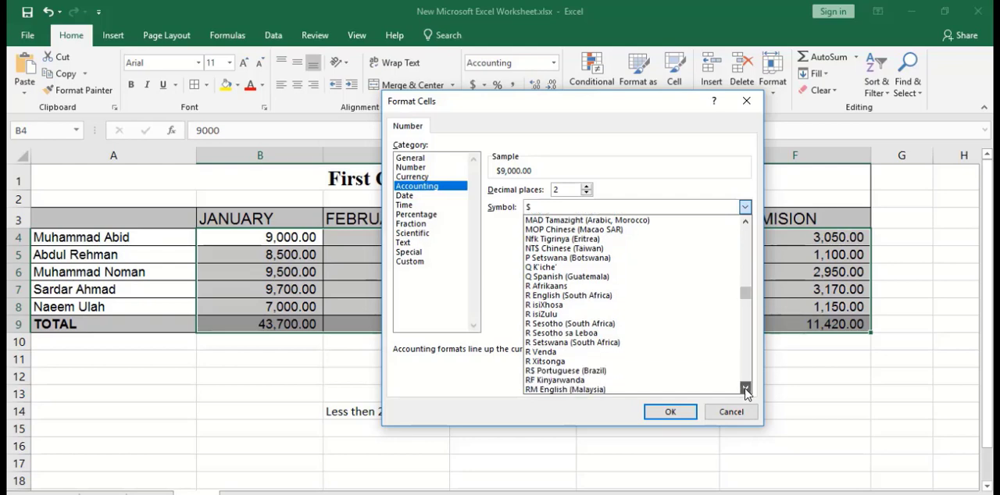
click(746, 389)
click(746, 389)
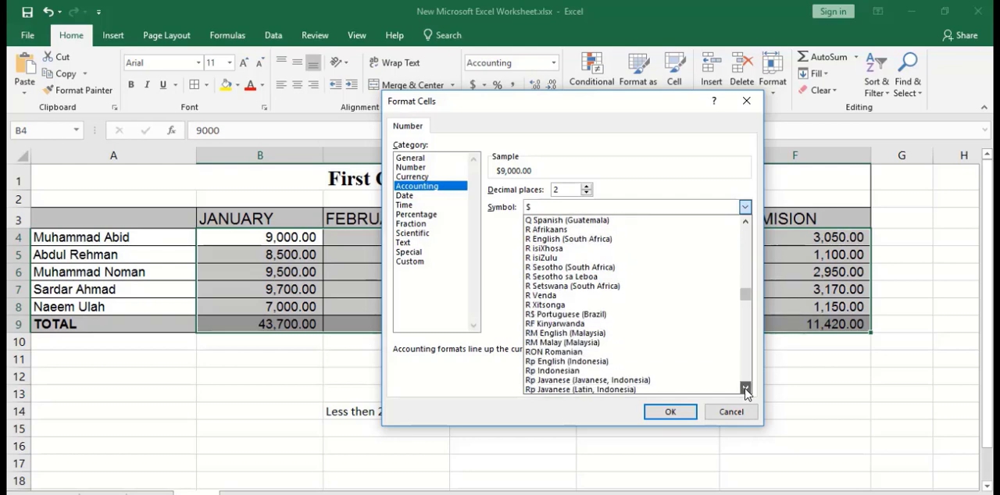
click(746, 388)
click(746, 388)
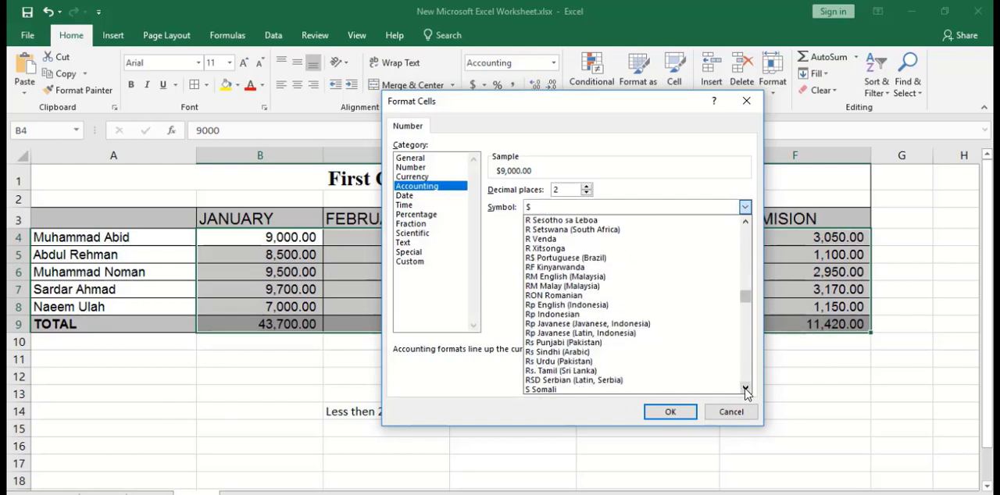
click(746, 388)
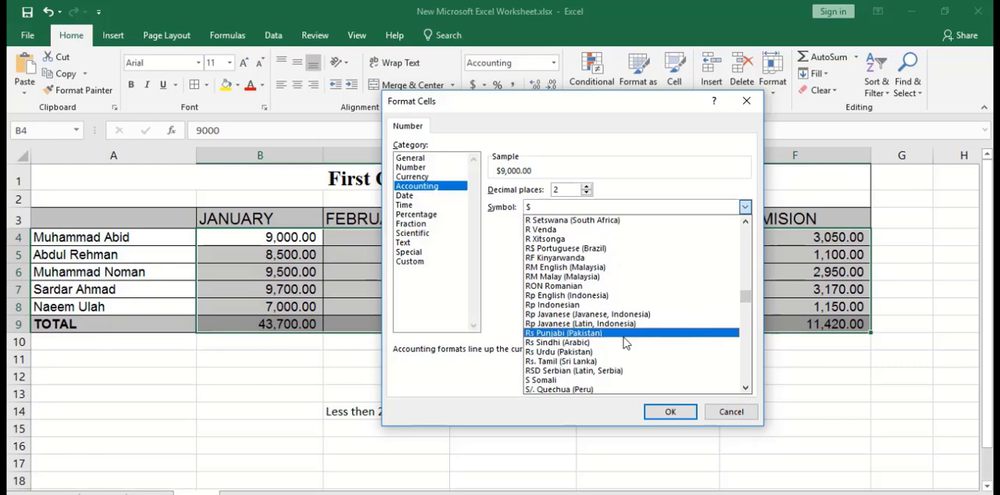
click(582, 352)
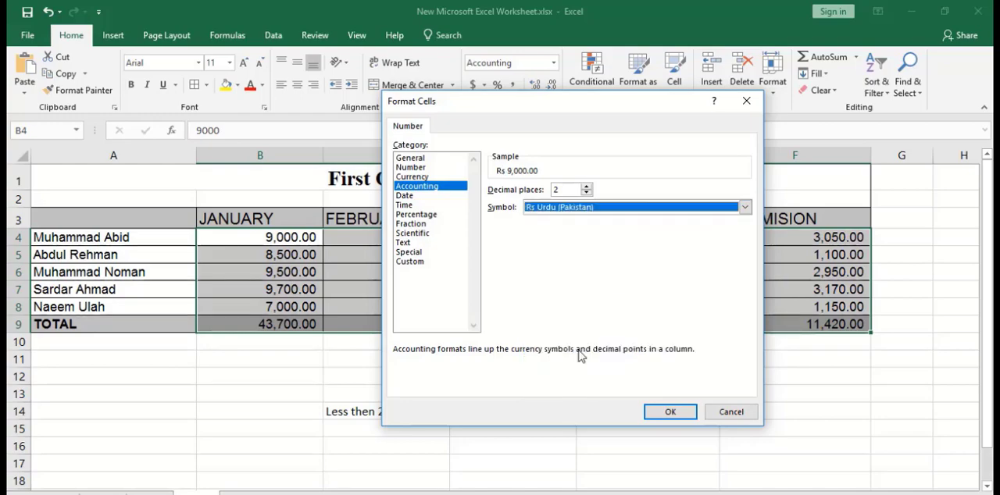
click(662, 414)
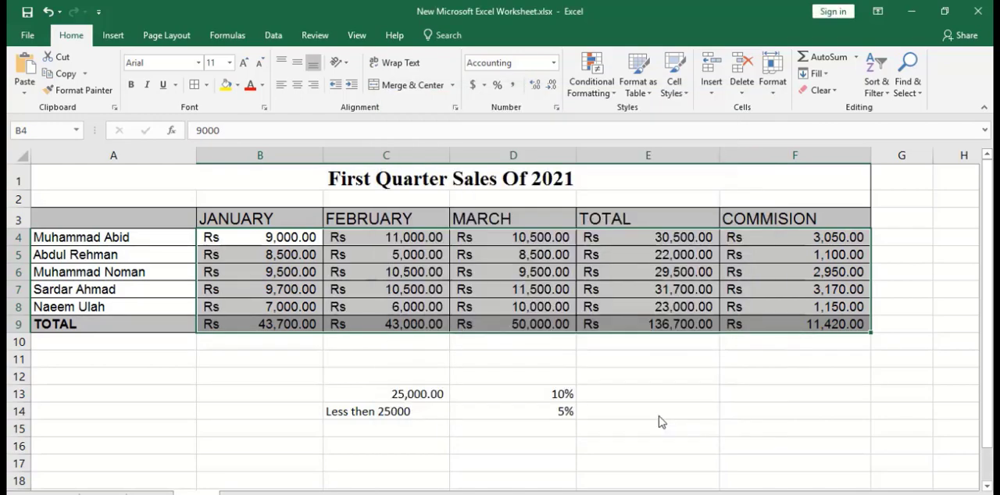
click(532, 323)
click(271, 255)
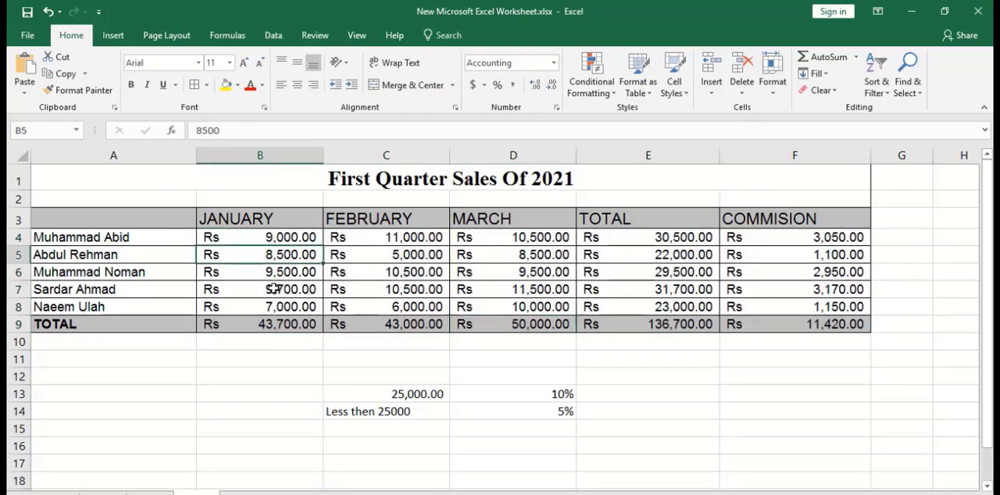